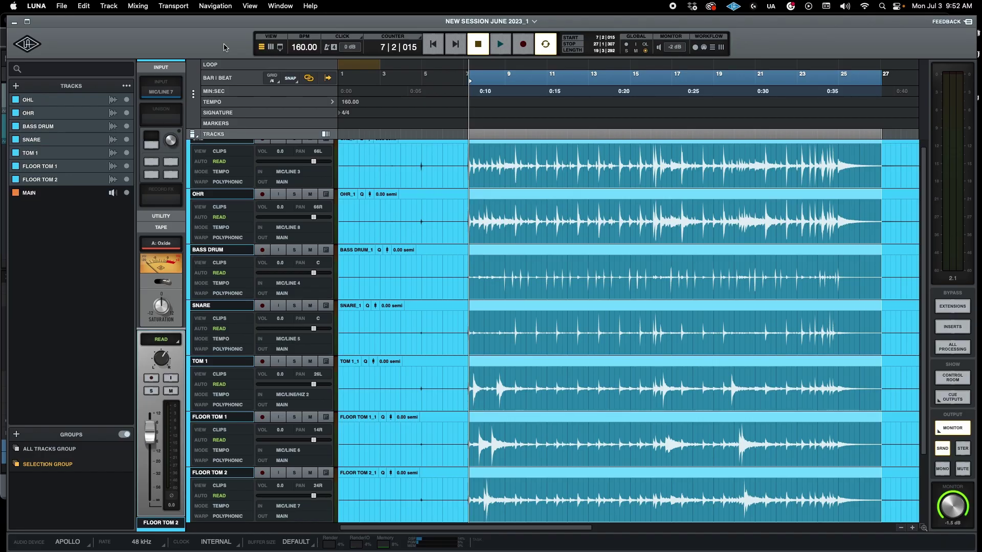
Step: Show the mixer's inserts and load Pultec-Pro Legacy in the first insert of all selected drum tracks, starting from OHL
{"action": "left_click", "coordinate": [271, 48]}
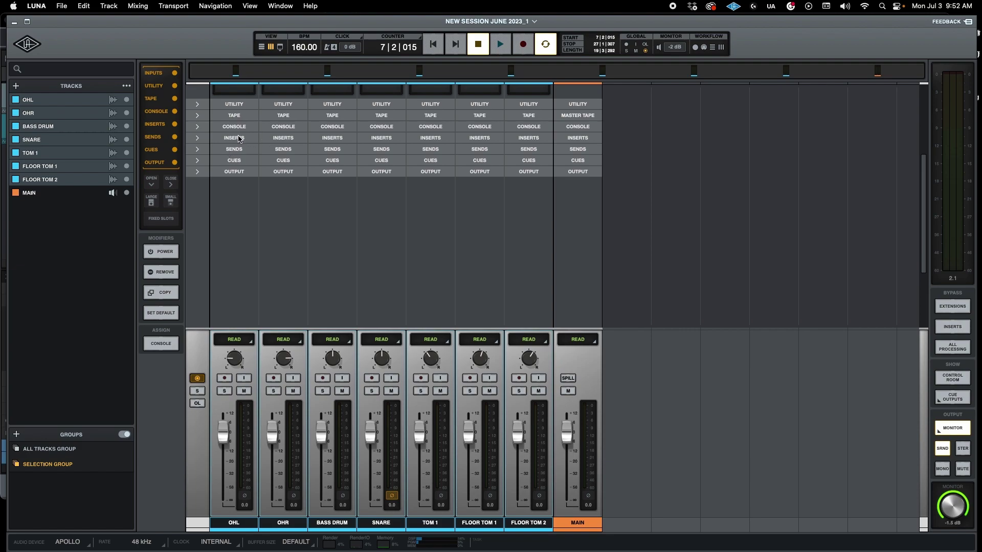
{"action": "left_click", "coordinate": [197, 139]}
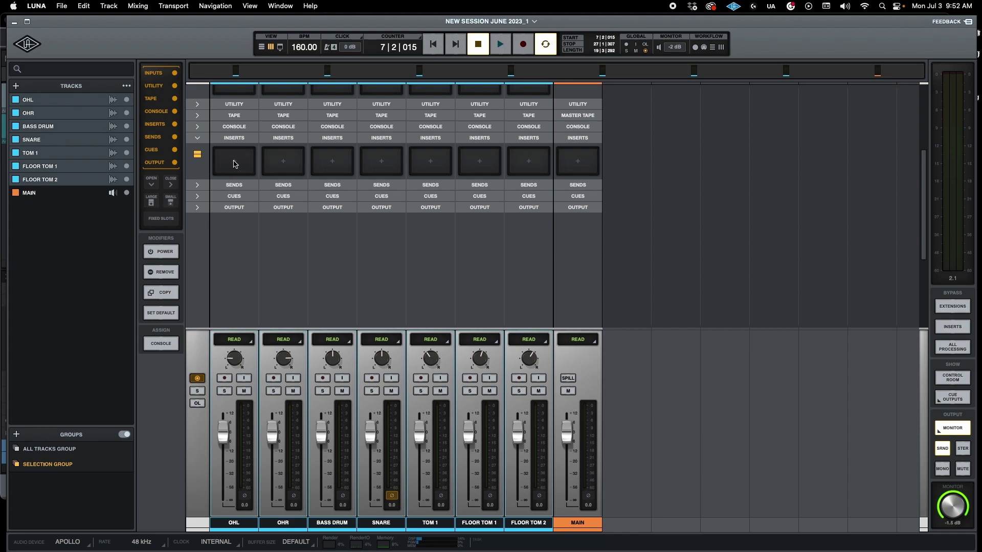
{"action": "left_click", "coordinate": [234, 164]}
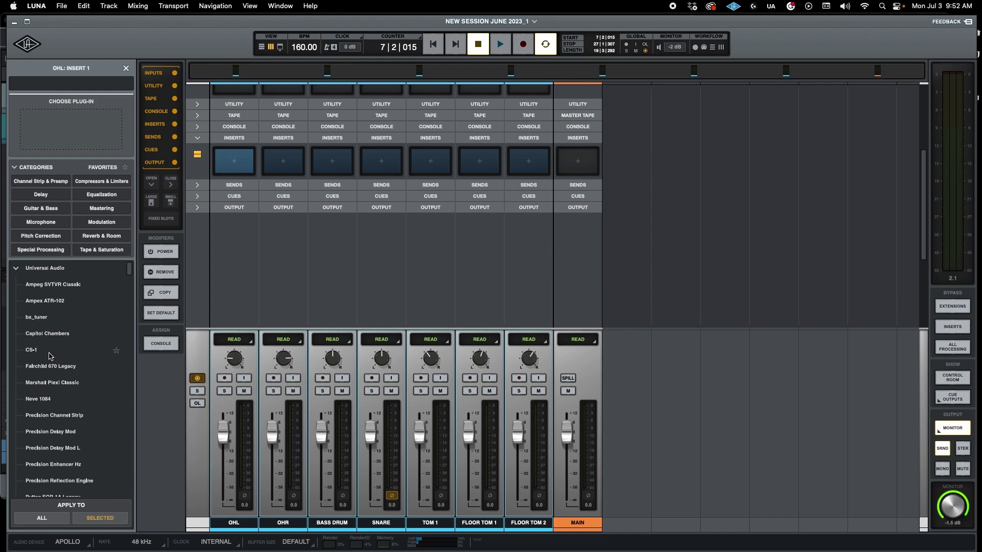
{"action": "scroll", "coordinate": [50, 357], "scroll_direction": "down", "scroll_amount": 3}
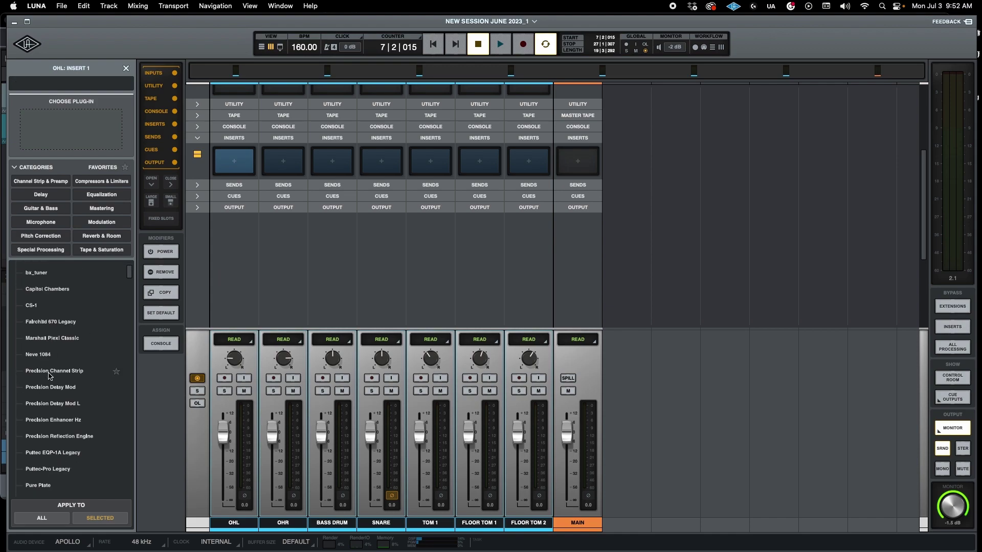
{"action": "scroll", "coordinate": [49, 379], "scroll_direction": "down", "scroll_amount": 2}
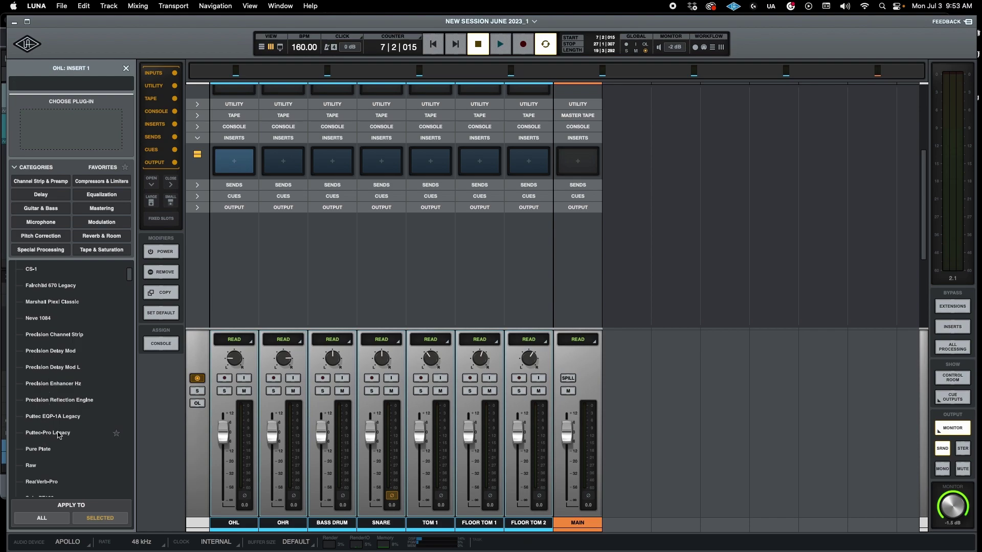
{"action": "left_click", "coordinate": [41, 436]}
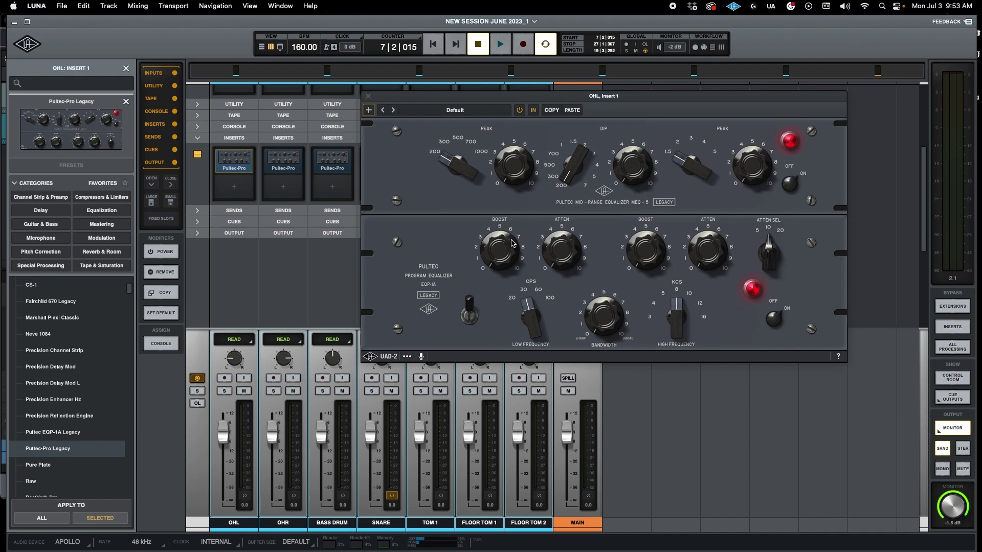
Step: Examine the low-frequency boost, attenuation and CPS frequency controls of the Pultec-Pro program equalizer
{"action": "left_click_drag", "start_coordinate": [491, 262], "coordinate": [495, 205]}
{"action": "left_click_drag", "start_coordinate": [502, 265], "coordinate": [500, 237]}
{"action": "left_click_drag", "start_coordinate": [500, 240], "coordinate": [495, 285]}
{"action": "mouse_move", "coordinate": [561, 258]}
{"action": "left_mouse_down"}
{"action": "mouse_move", "coordinate": [556, 220]}
{"action": "mouse_move", "coordinate": [564, 253]}
{"action": "left_mouse_up"}
{"action": "mouse_move", "coordinate": [491, 260]}
{"action": "left_mouse_down"}
{"action": "mouse_move", "coordinate": [491, 217]}
{"action": "mouse_move", "coordinate": [496, 245]}
{"action": "left_mouse_up"}
{"action": "left_click_drag", "start_coordinate": [499, 260], "coordinate": [499, 254]}
{"action": "mouse_move", "coordinate": [527, 307]}
{"action": "left_mouse_down"}
{"action": "mouse_move", "coordinate": [538, 307]}
{"action": "mouse_move", "coordinate": [527, 325]}
{"action": "mouse_move", "coordinate": [528, 314]}
{"action": "left_mouse_up"}
{"action": "left_click_drag", "start_coordinate": [509, 269], "coordinate": [527, 306]}
{"action": "left_click_drag", "start_coordinate": [498, 262], "coordinate": [500, 235]}
{"action": "left_click_drag", "start_coordinate": [549, 256], "coordinate": [494, 301]}
Step: Examine the Pultec-Pro's high-frequency, bandwidth and attenuation controls and its mid-range peak and dip knobs, and close the plug-in
{"action": "left_click_drag", "start_coordinate": [676, 305], "coordinate": [666, 279]}
{"action": "left_click_drag", "start_coordinate": [604, 332], "coordinate": [605, 274]}
{"action": "mouse_move", "coordinate": [607, 306]}
{"action": "left_mouse_down"}
{"action": "mouse_move", "coordinate": [600, 302]}
{"action": "mouse_move", "coordinate": [610, 308]}
{"action": "left_mouse_up"}
{"action": "mouse_move", "coordinate": [644, 249]}
{"action": "left_mouse_down"}
{"action": "mouse_move", "coordinate": [650, 282]}
{"action": "mouse_move", "coordinate": [643, 221]}
{"action": "mouse_move", "coordinate": [643, 257]}
{"action": "left_mouse_up"}
{"action": "left_click_drag", "start_coordinate": [642, 242], "coordinate": [642, 276]}
{"action": "left_click_drag", "start_coordinate": [770, 240], "coordinate": [714, 278]}
{"action": "mouse_move", "coordinate": [515, 173]}
{"action": "left_mouse_down"}
{"action": "mouse_move", "coordinate": [510, 124]}
{"action": "mouse_move", "coordinate": [530, 170]}
{"action": "mouse_move", "coordinate": [514, 164]}
{"action": "left_mouse_up"}
{"action": "left_click_drag", "start_coordinate": [625, 172], "coordinate": [628, 153]}
{"action": "left_click_drag", "start_coordinate": [760, 178], "coordinate": [740, 224]}
{"action": "left_click", "coordinate": [369, 97]}
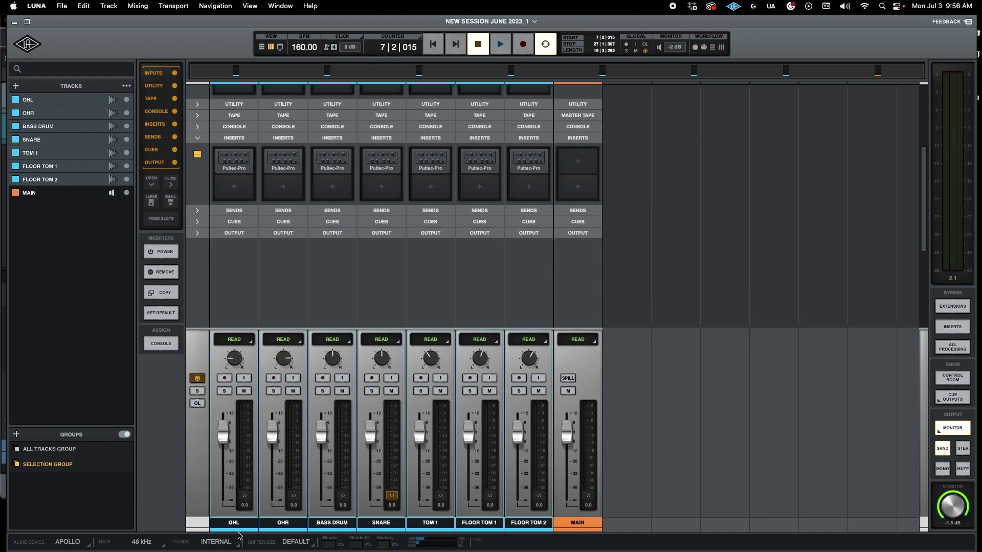
Step: Select only the OHL and OHR tracks and open the Pultec-Pro on OHL, checking its high-frequency boost control
{"action": "left_click", "coordinate": [238, 523]}
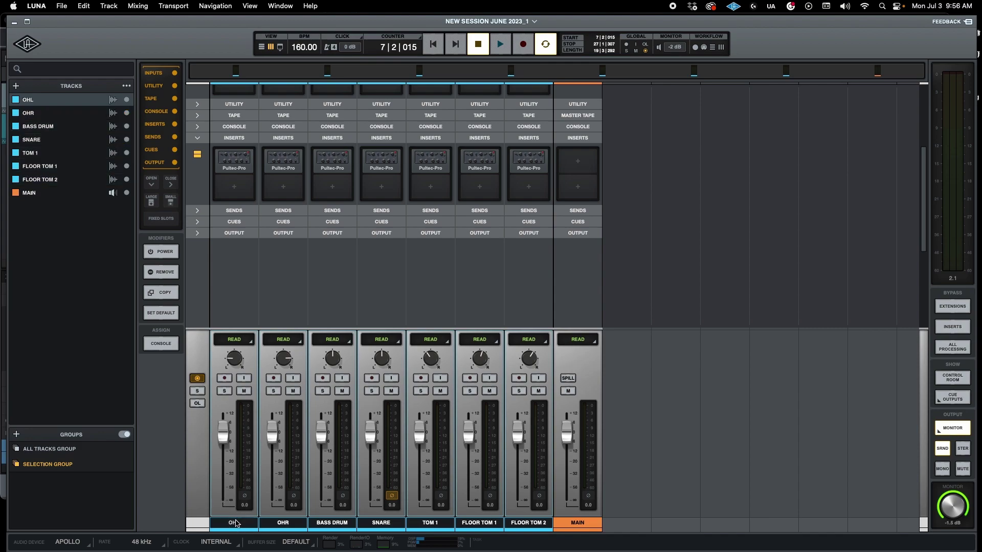
{"action": "left_click", "coordinate": [276, 523], "text": "shift"}
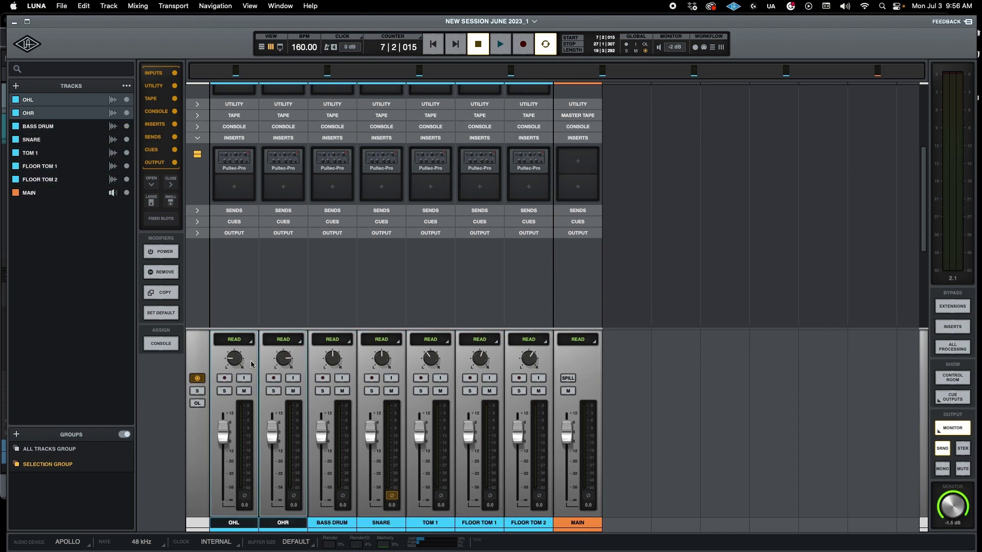
{"action": "left_click", "coordinate": [230, 162]}
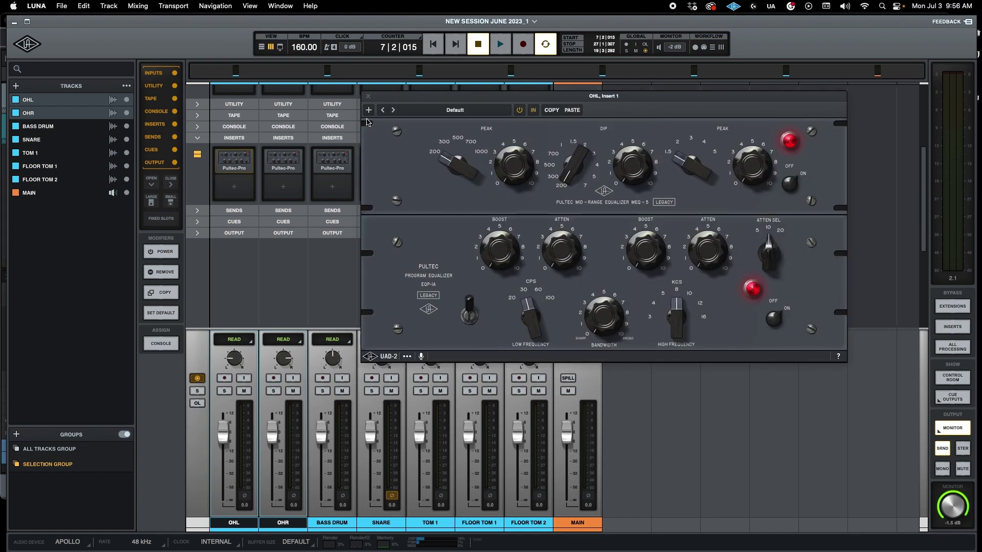
{"action": "left_click_drag", "start_coordinate": [510, 102], "coordinate": [431, 176]}
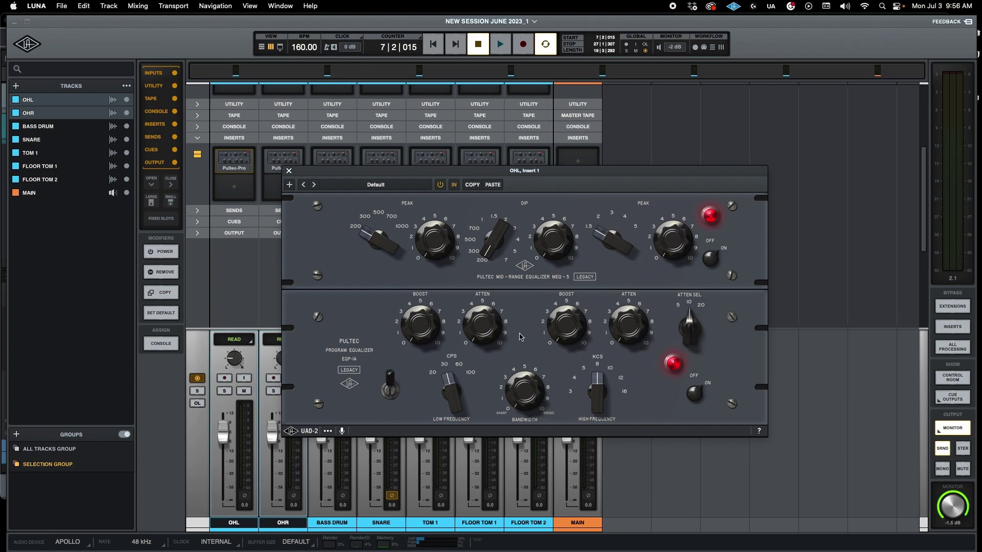
{"action": "left_click_drag", "start_coordinate": [566, 336], "coordinate": [561, 310]}
{"action": "left_click_drag", "start_coordinate": [562, 323], "coordinate": [563, 350]}
Step: Play the session and compare the overheads with their Pultec-Pro equalizers bypassed and enabled
{"action": "left_click", "coordinate": [441, 185]}
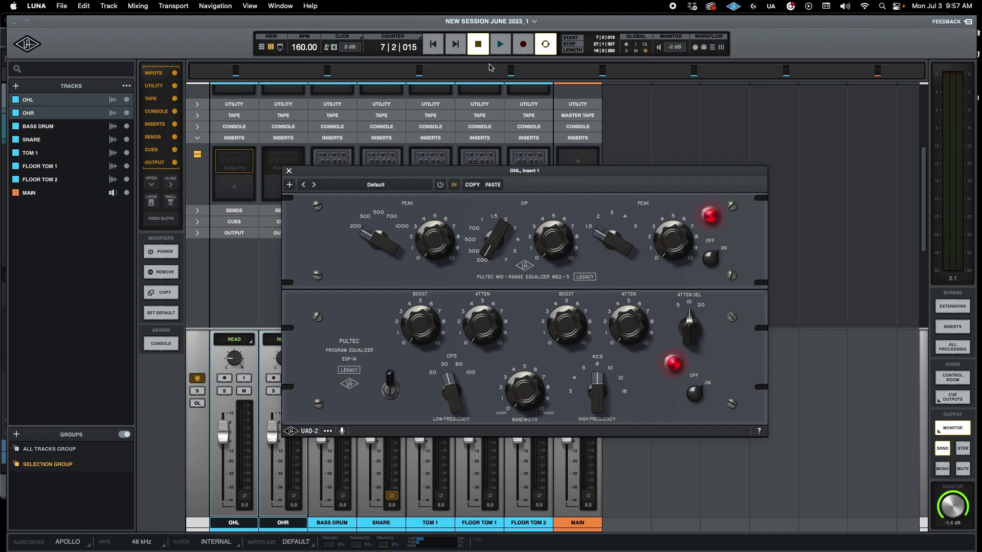
{"action": "left_click", "coordinate": [502, 44]}
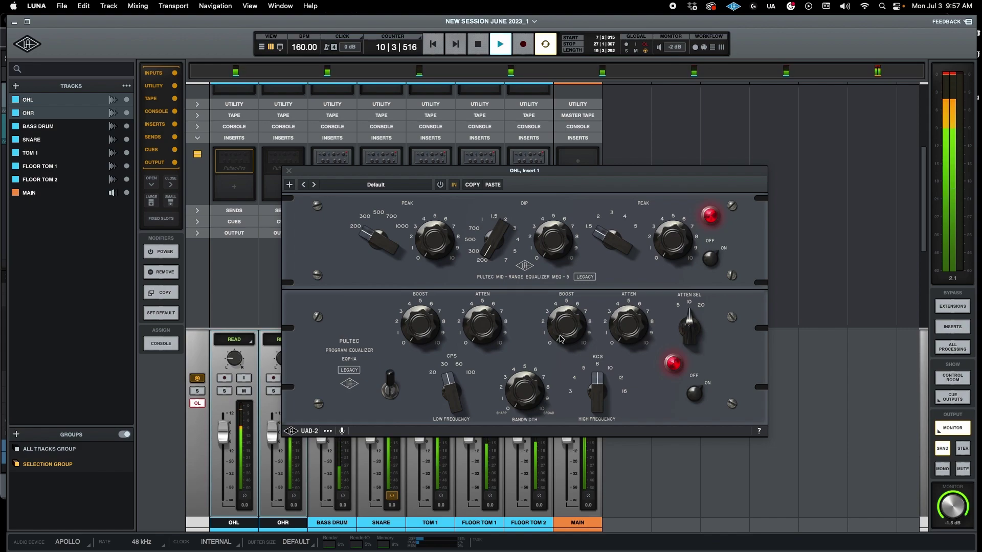
{"action": "mouse_move", "coordinate": [557, 326]}
{"action": "left_mouse_down"}
{"action": "mouse_move", "coordinate": [552, 289]}
{"action": "mouse_move", "coordinate": [570, 233]}
{"action": "mouse_move", "coordinate": [545, 325]}
{"action": "left_mouse_up"}
{"action": "left_click", "coordinate": [440, 185]}
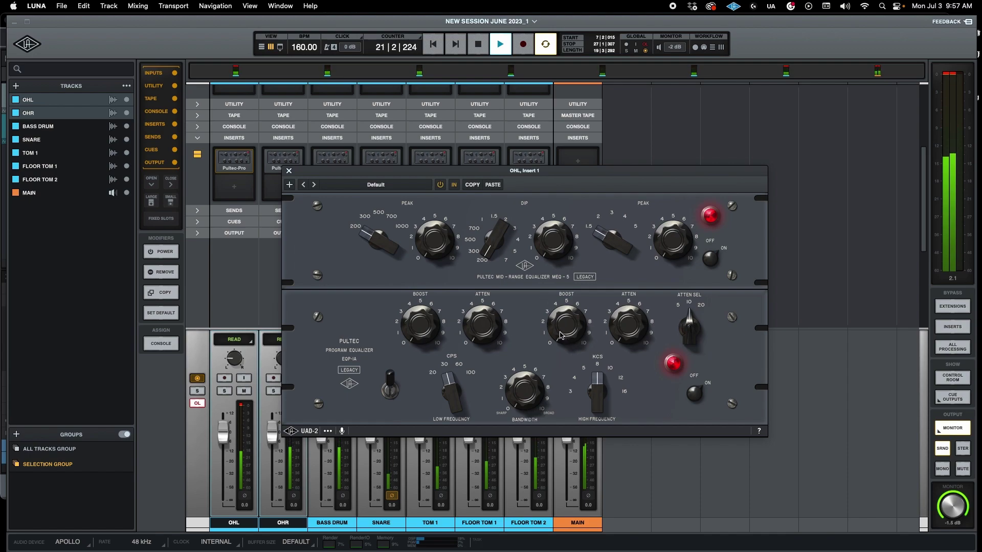
Step: Adjust the overheads' high-frequency boost at 8 KCS during playback, stop the transport and close the plug-in
{"action": "left_click_drag", "start_coordinate": [560, 333], "coordinate": [556, 295]}
{"action": "left_click_drag", "start_coordinate": [561, 335], "coordinate": [581, 275]}
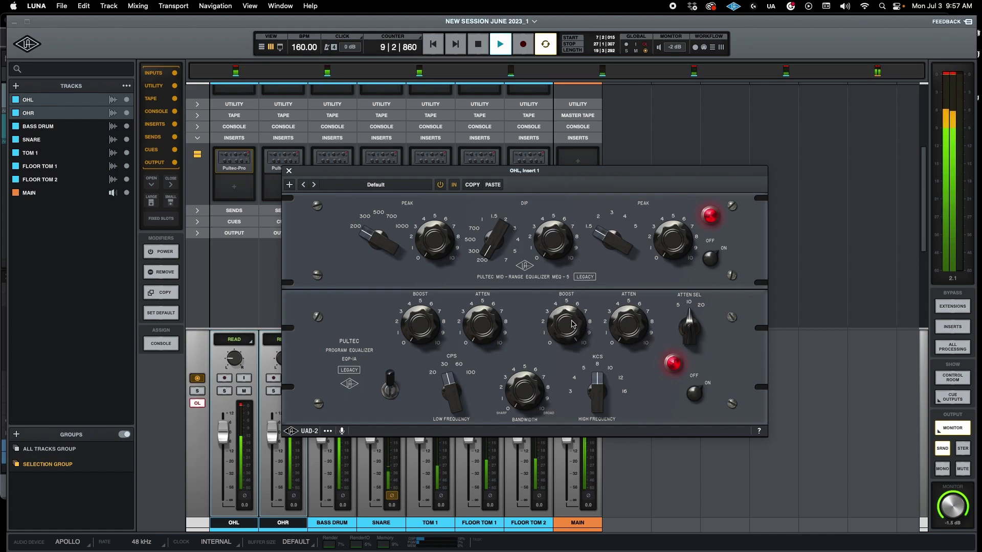
{"action": "left_click_drag", "start_coordinate": [567, 313], "coordinate": [566, 340]}
{"action": "mouse_move", "coordinate": [563, 322]}
{"action": "left_mouse_down"}
{"action": "mouse_move", "coordinate": [564, 333]}
{"action": "mouse_move", "coordinate": [564, 326]}
{"action": "left_mouse_up"}
{"action": "left_click", "coordinate": [477, 45]}
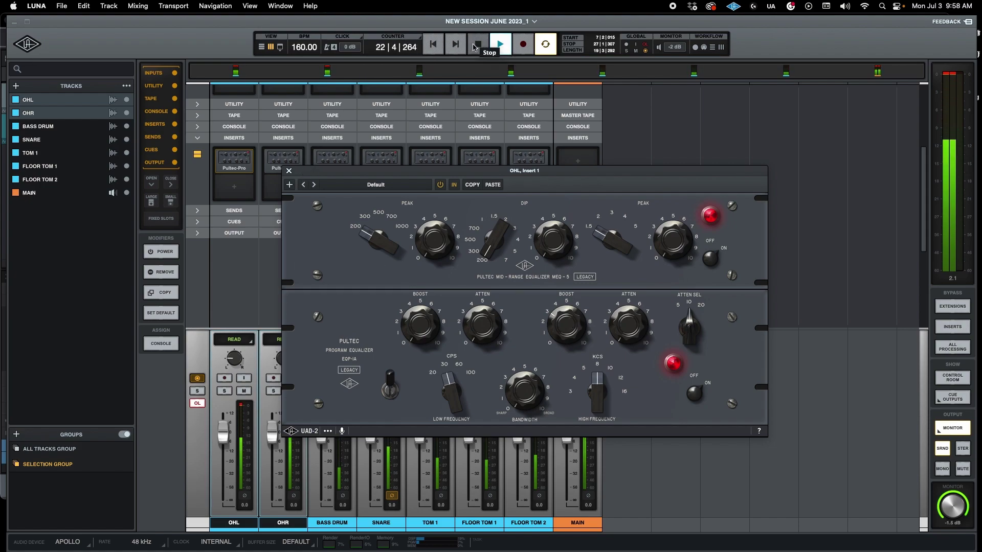
{"action": "left_click", "coordinate": [289, 172]}
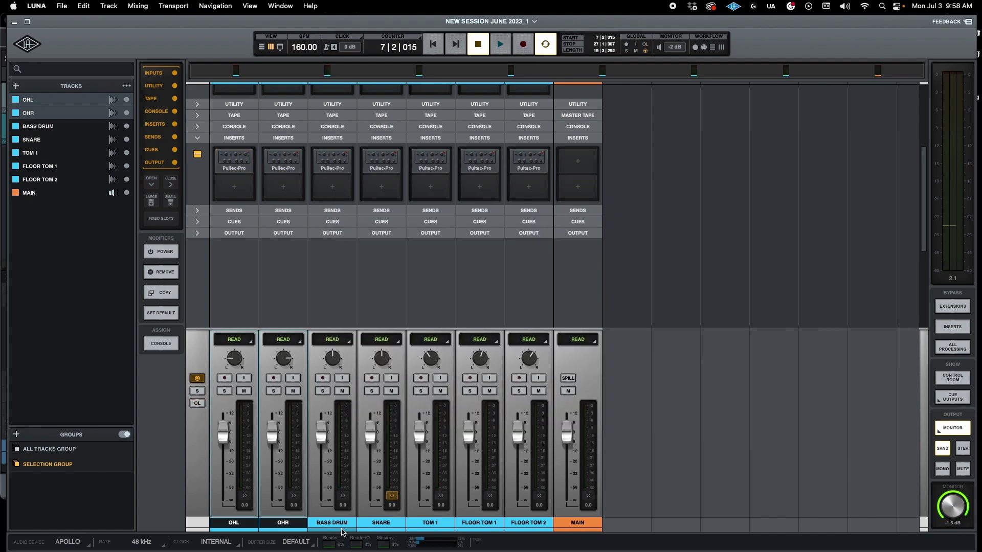
Step: Select and solo the BASS DRUM track, start playback and raise the high-frequency boost in its Pultec-Pro
{"action": "left_click", "coordinate": [333, 523]}
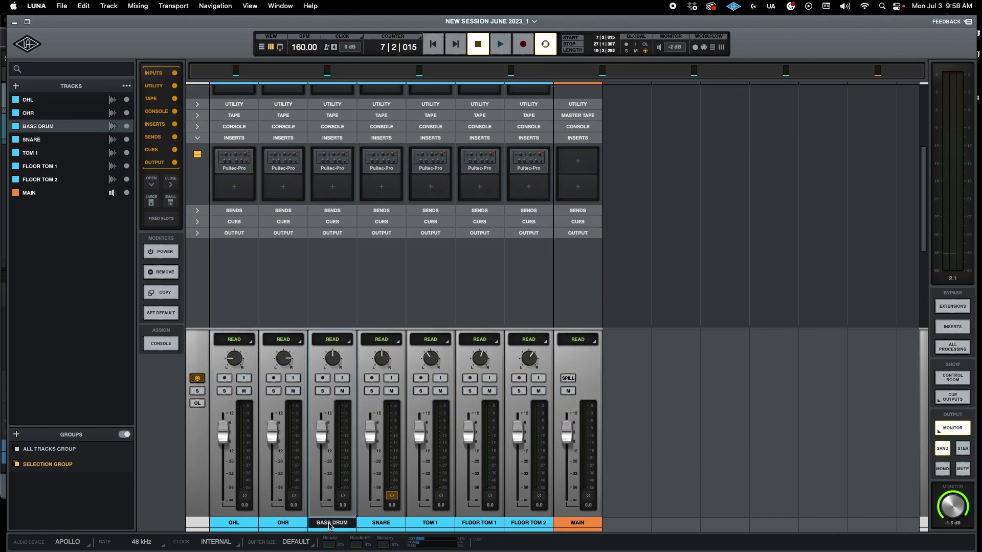
{"action": "left_click", "coordinate": [323, 391]}
{"action": "left_click", "coordinate": [496, 44]}
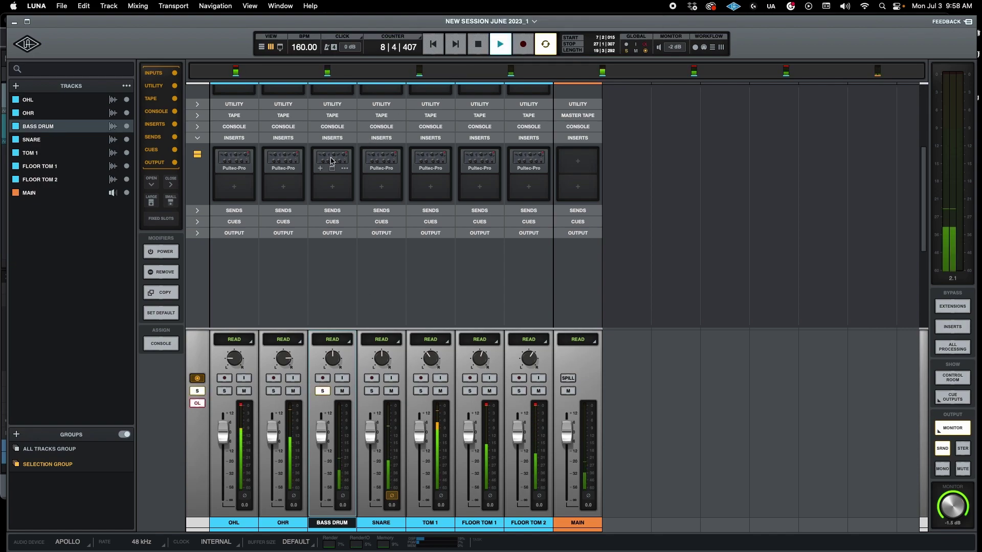
{"action": "left_click", "coordinate": [332, 160]}
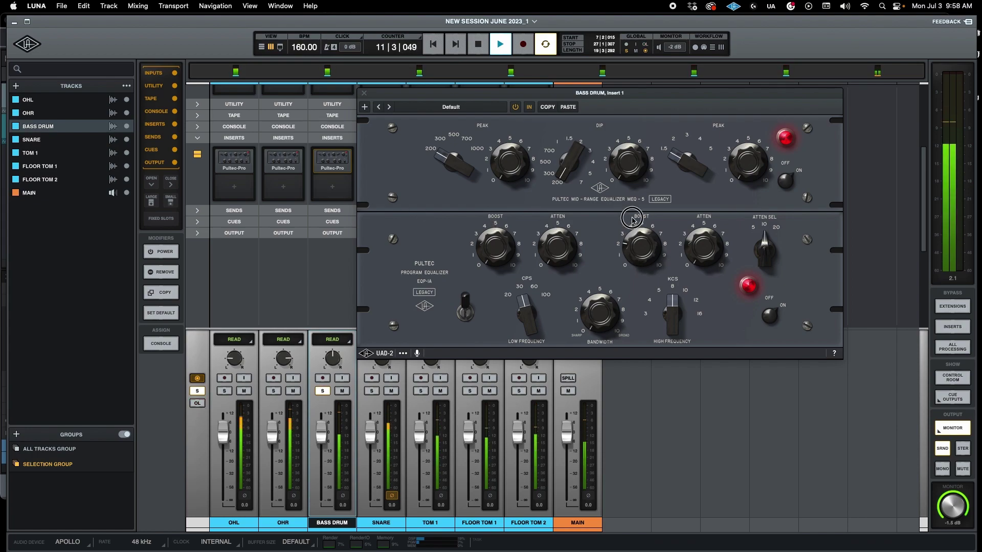
{"action": "left_click_drag", "start_coordinate": [640, 243], "coordinate": [643, 235]}
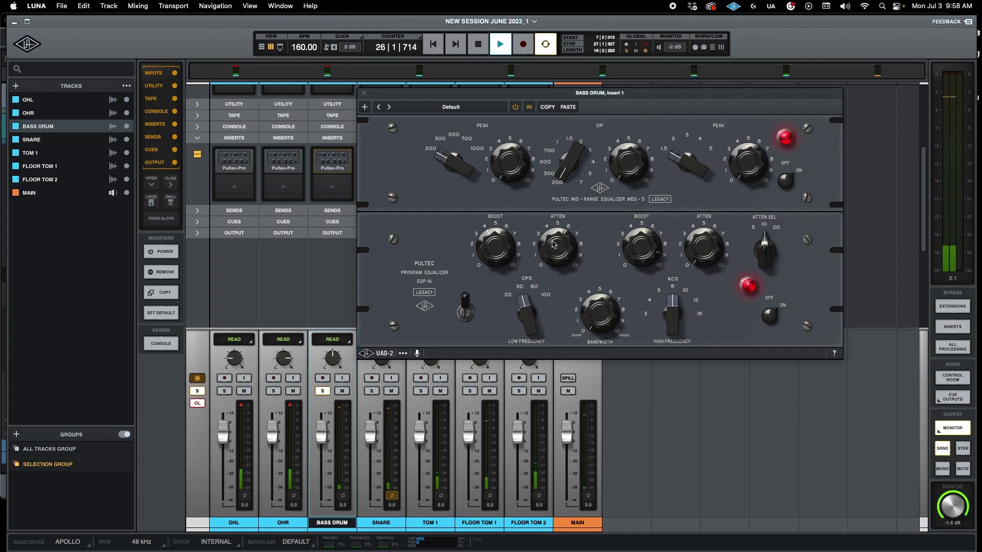
Step: Compare the bass drum with its Pultec-Pro bypassed and enabled, leave it enabled, and unsolo the track
{"action": "left_click", "coordinate": [516, 108]}
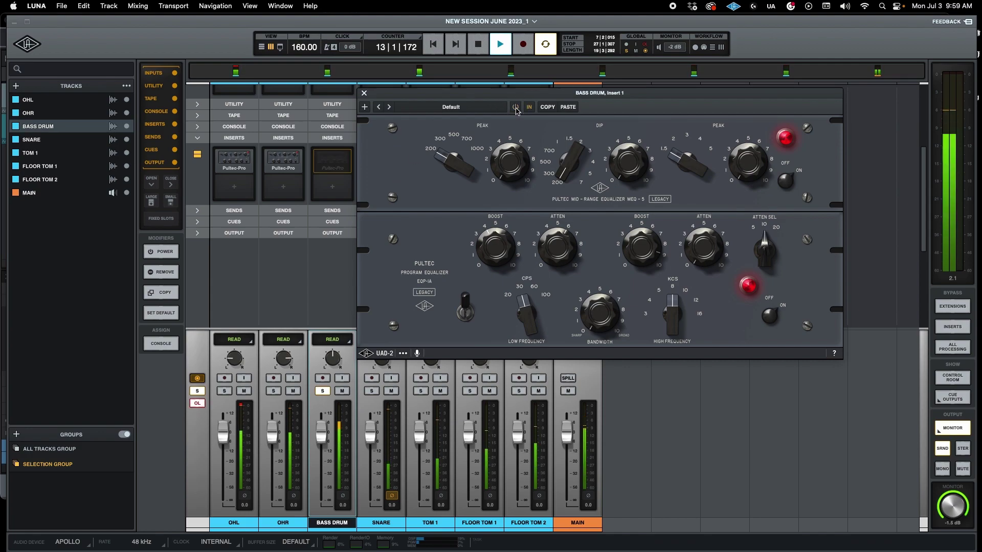
{"action": "left_click", "coordinate": [516, 108]}
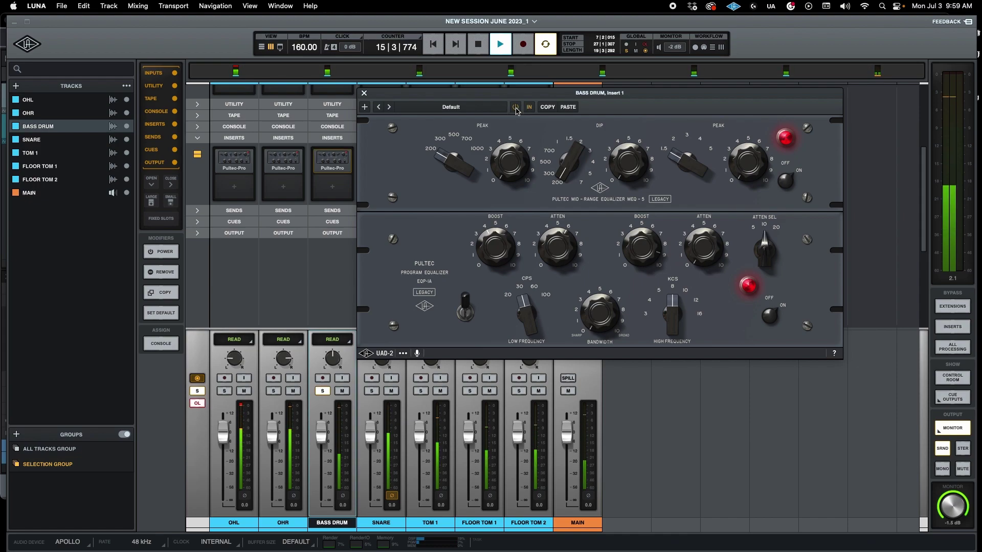
{"action": "left_click", "coordinate": [516, 108]}
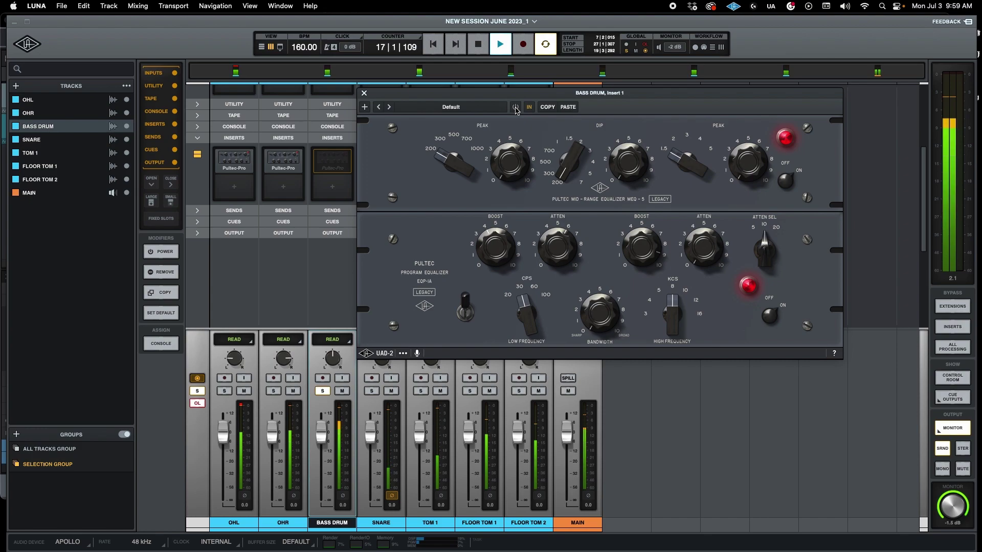
{"action": "left_click", "coordinate": [515, 109]}
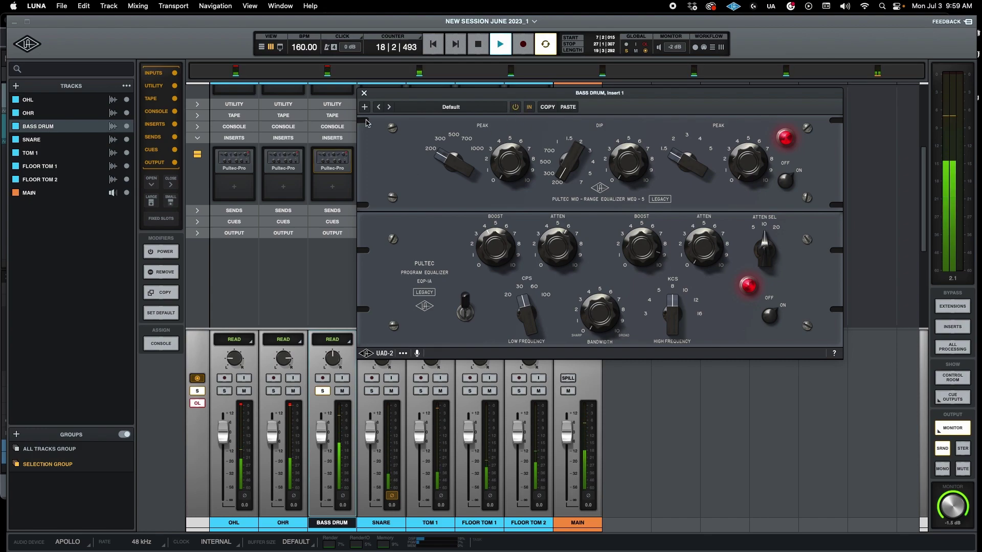
{"action": "left_click", "coordinate": [364, 93]}
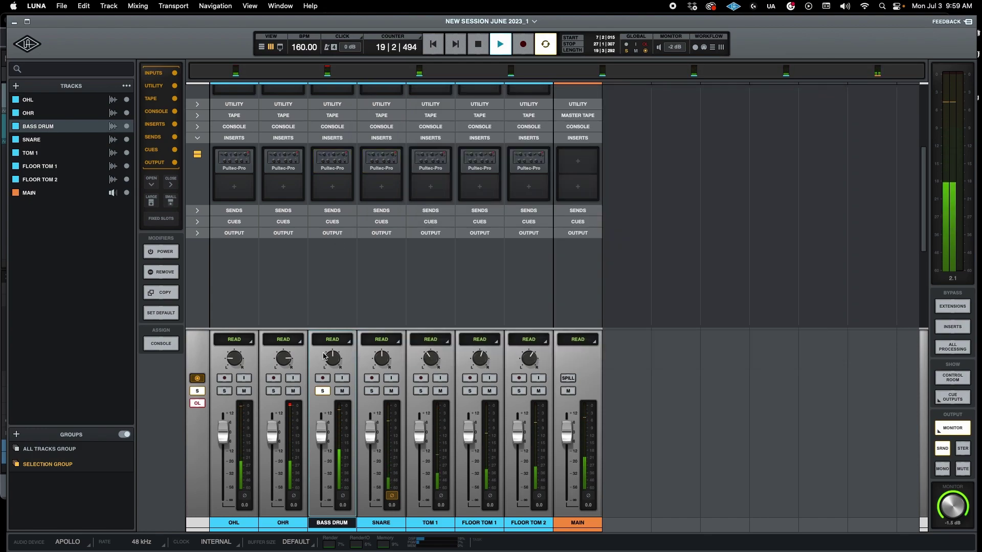
{"action": "left_click", "coordinate": [322, 390]}
Step: Select and solo the SNARE track and open its Pultec-Pro
{"action": "left_click", "coordinate": [379, 523]}
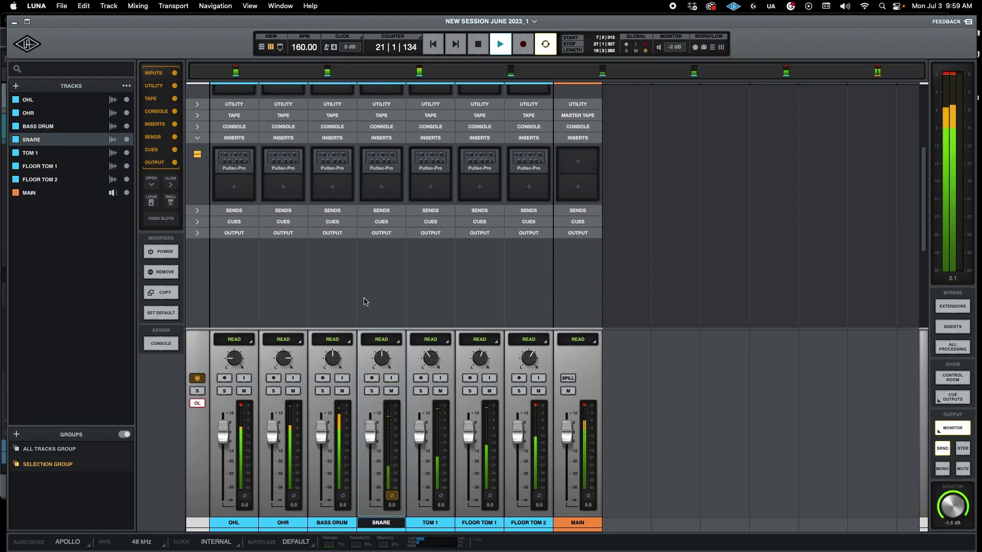
{"action": "left_click", "coordinate": [381, 161]}
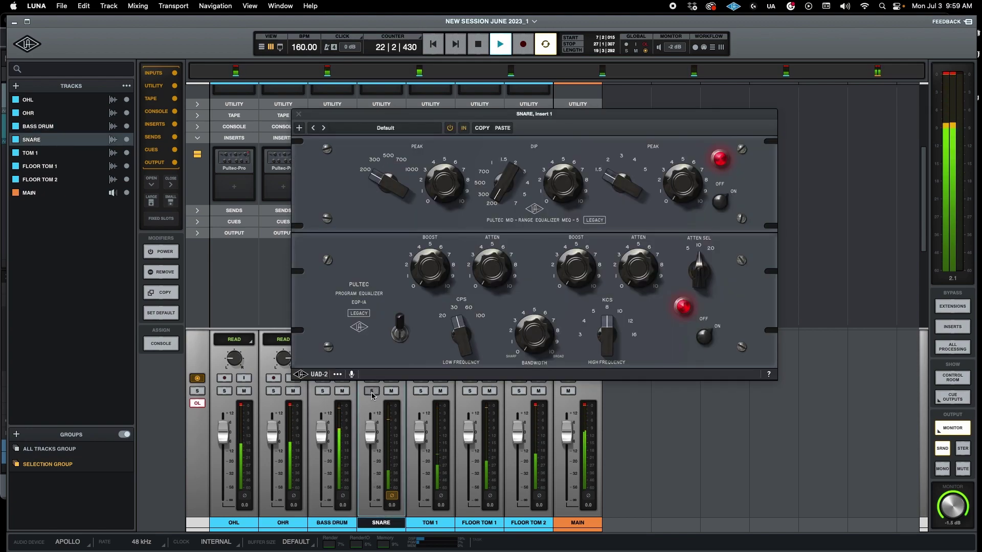
{"action": "left_click", "coordinate": [372, 391]}
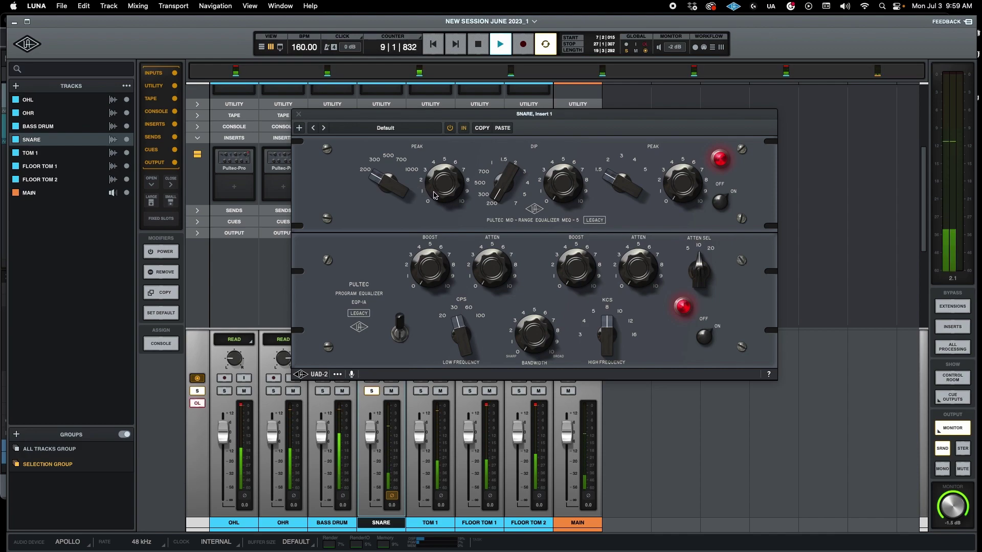
Step: Shape the snare's mid-range EQ by raising the low peak at 200, setting the dip to 700 and the high peak to 2, and adjusting their amounts
{"action": "left_click_drag", "start_coordinate": [434, 195], "coordinate": [444, 168]}
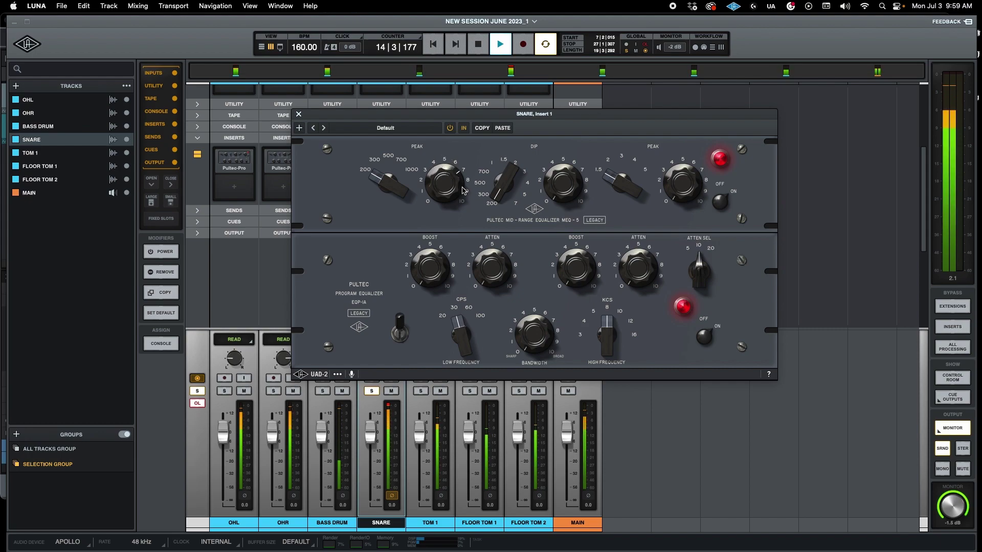
{"action": "left_click_drag", "start_coordinate": [496, 167], "coordinate": [495, 164]}
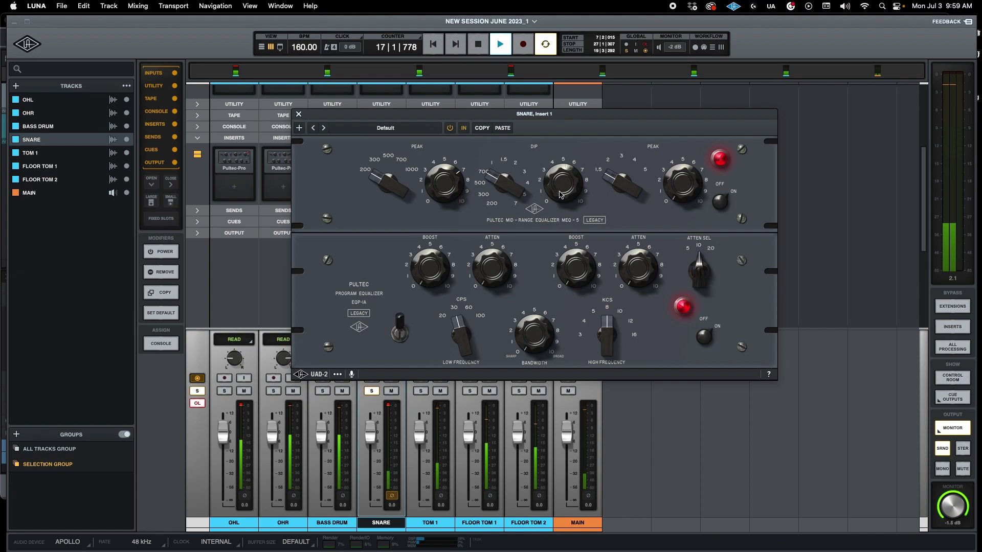
{"action": "left_click_drag", "start_coordinate": [560, 176], "coordinate": [609, 159]}
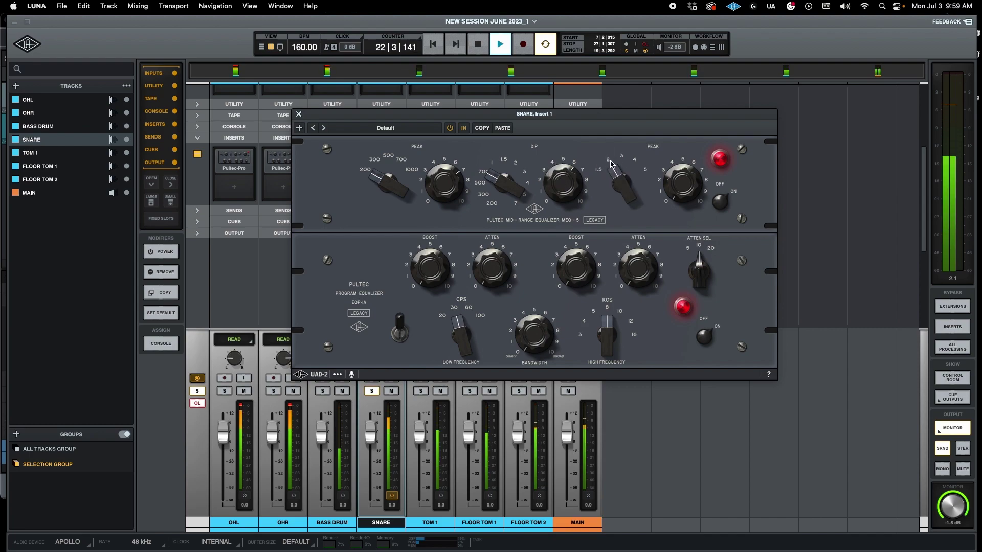
{"action": "left_click", "coordinate": [683, 193]}
{"action": "left_click_drag", "start_coordinate": [680, 191], "coordinate": [681, 186]}
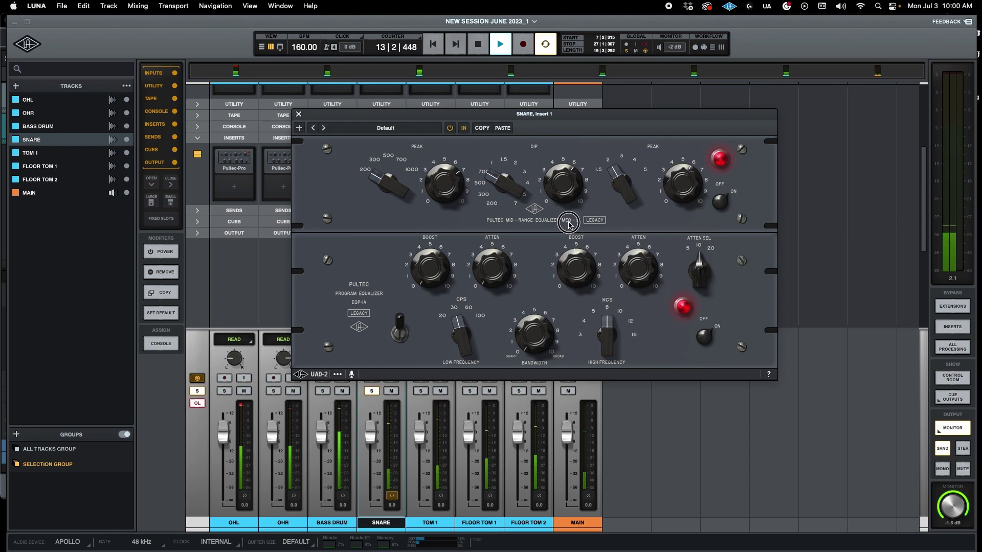
Step: Raise the snare's high-frequency boost at 8 KCS and close its Pultec-Pro
{"action": "left_click_drag", "start_coordinate": [571, 267], "coordinate": [573, 255]}
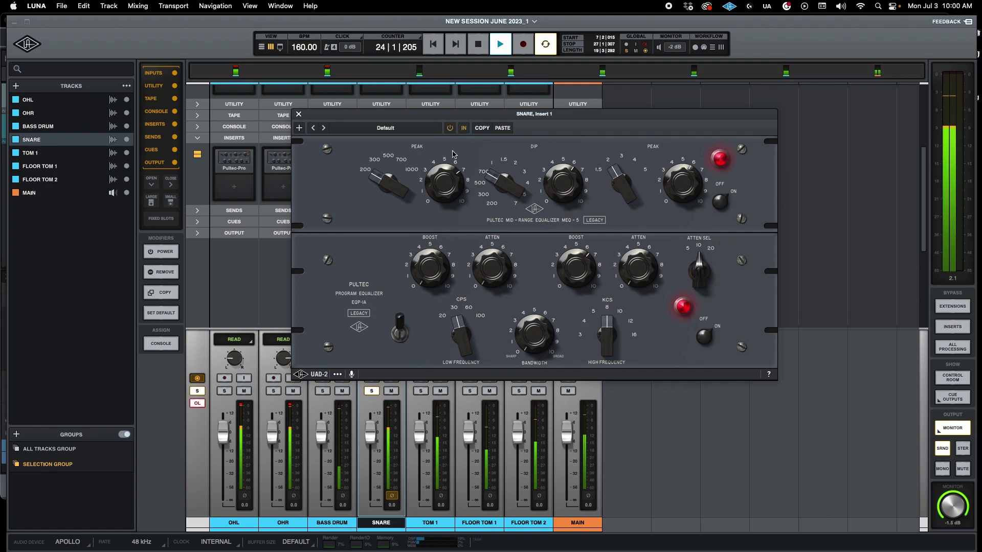
{"action": "left_click", "coordinate": [300, 115]}
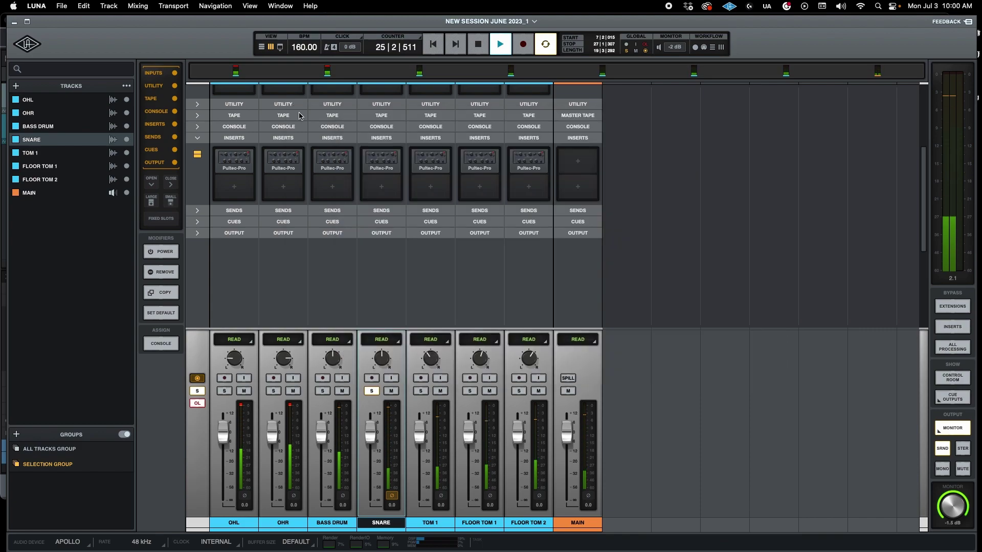
Step: Unsolo the snare, select and solo TOM 1, FLOOR TOM 1 and FLOOR TOM 2 together, and open TOM 1's Pultec-Pro
{"action": "left_click", "coordinate": [371, 391]}
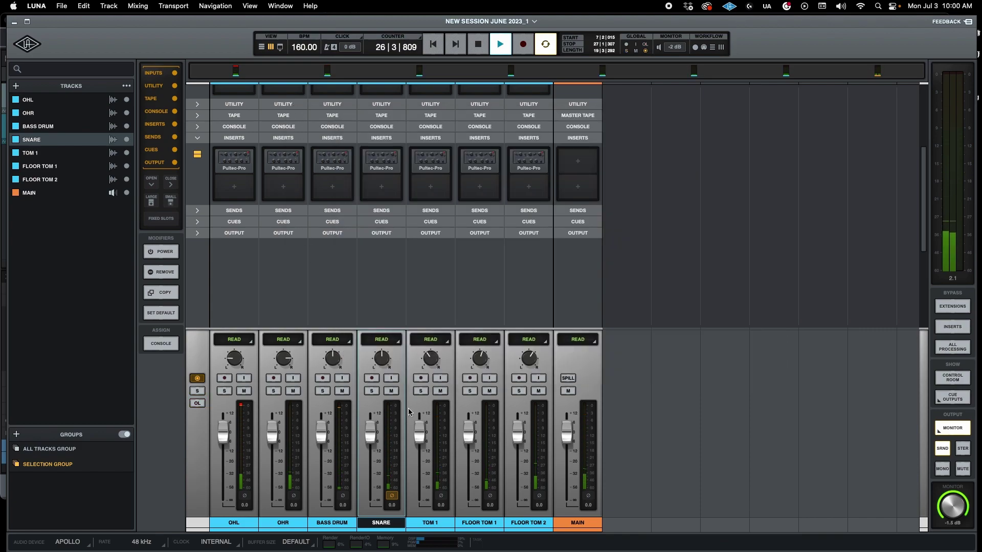
{"action": "left_click", "coordinate": [432, 522]}
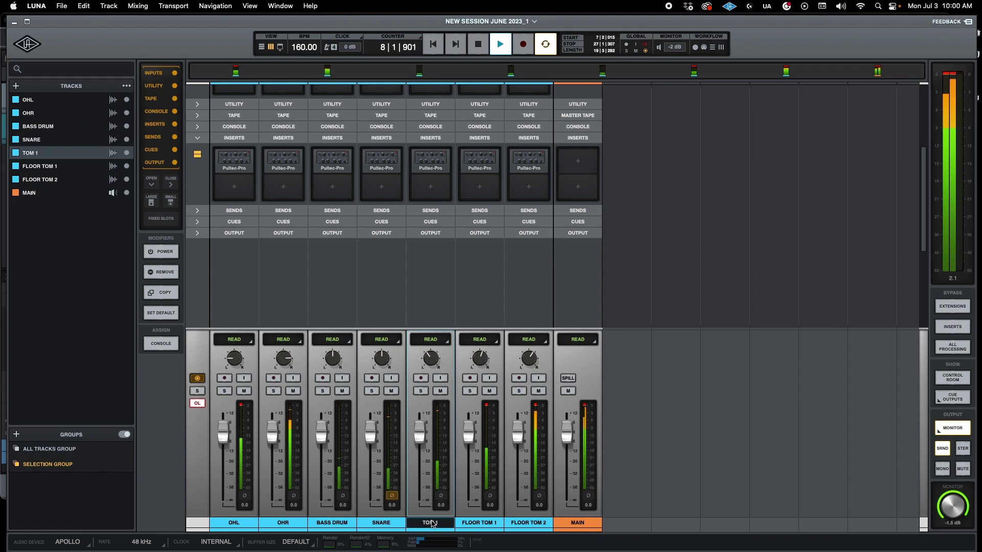
{"action": "left_click_drag", "start_coordinate": [437, 527], "coordinate": [529, 523]}
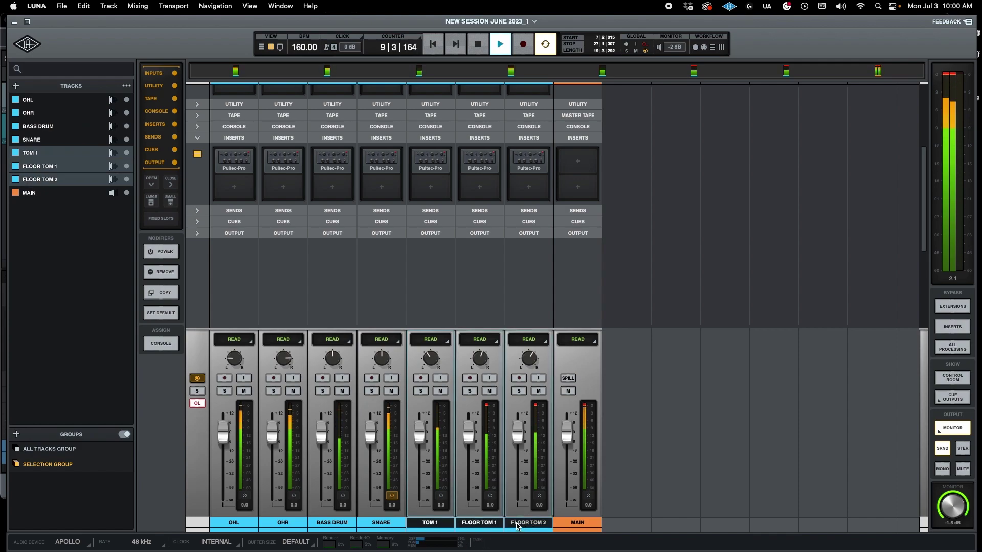
{"action": "left_click", "coordinate": [421, 391]}
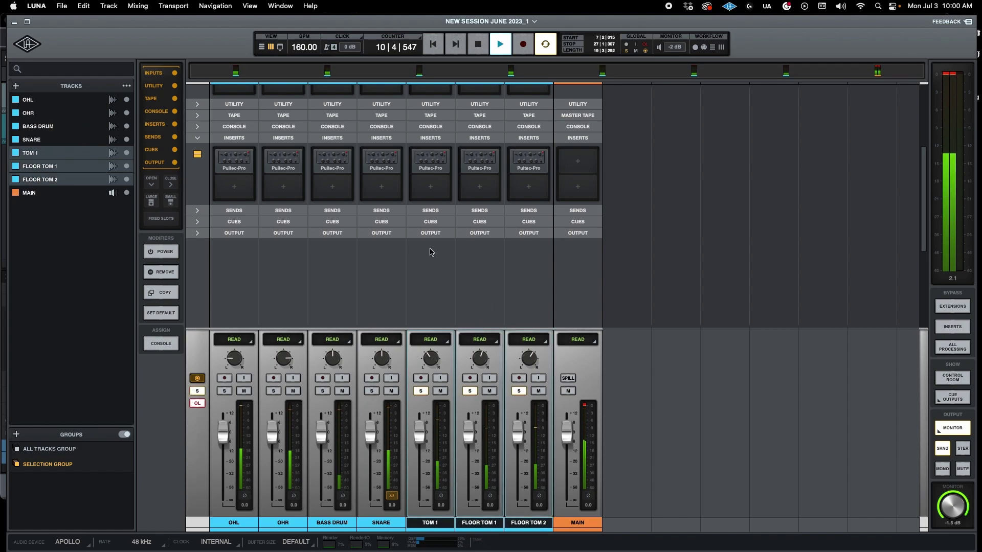
{"action": "left_click", "coordinate": [428, 162]}
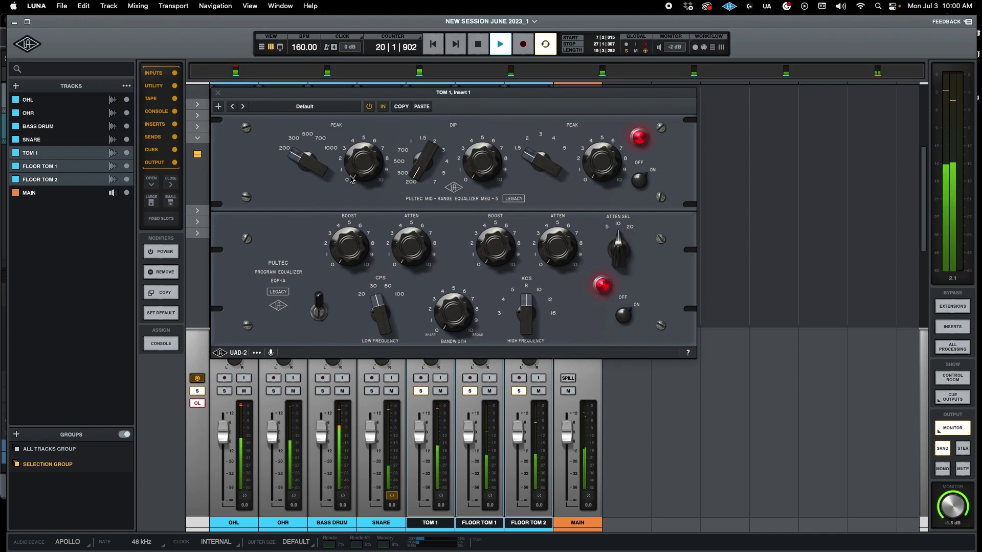
Step: Shape the toms' mid-range EQ by raising the low peak at 200, setting the dip to 700 and the high peak to 4, and adjusting their amounts
{"action": "mouse_move", "coordinate": [356, 172]}
{"action": "left_mouse_down"}
{"action": "mouse_move", "coordinate": [347, 131]}
{"action": "mouse_move", "coordinate": [358, 156]}
{"action": "left_mouse_up"}
{"action": "left_click_drag", "start_coordinate": [415, 177], "coordinate": [413, 144]}
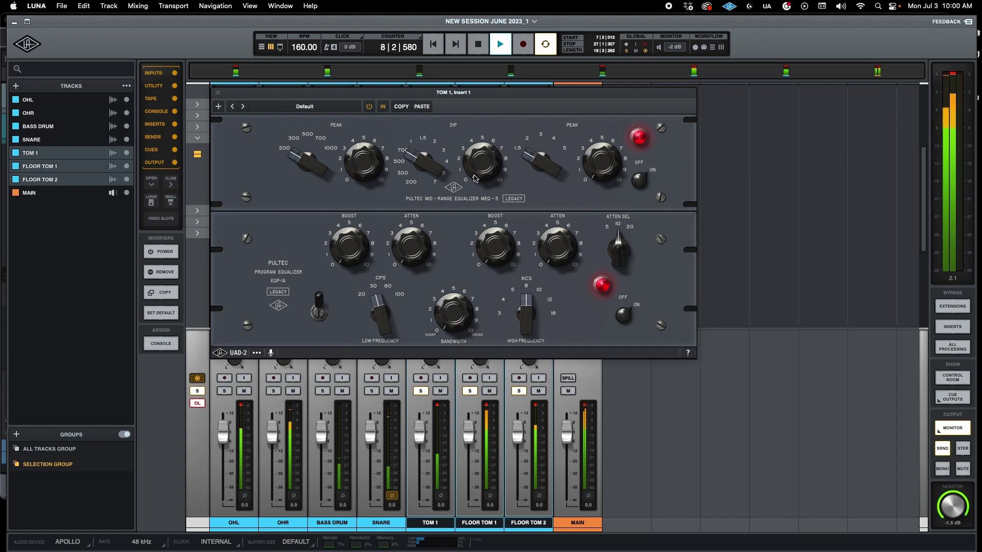
{"action": "left_click_drag", "start_coordinate": [474, 178], "coordinate": [548, 99]}
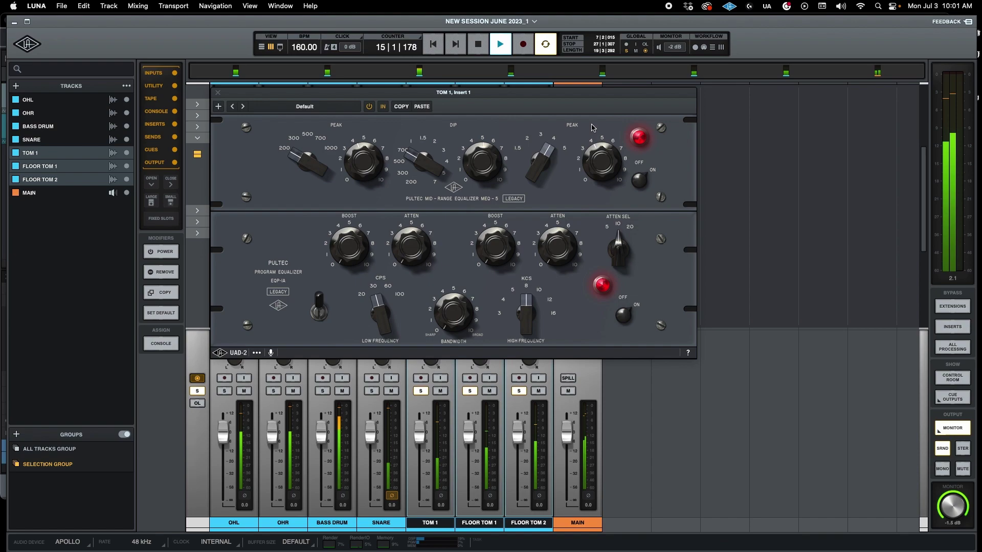
{"action": "mouse_move", "coordinate": [596, 160]}
{"action": "left_mouse_down"}
{"action": "mouse_move", "coordinate": [610, 101]}
{"action": "mouse_move", "coordinate": [599, 154]}
{"action": "left_mouse_up"}
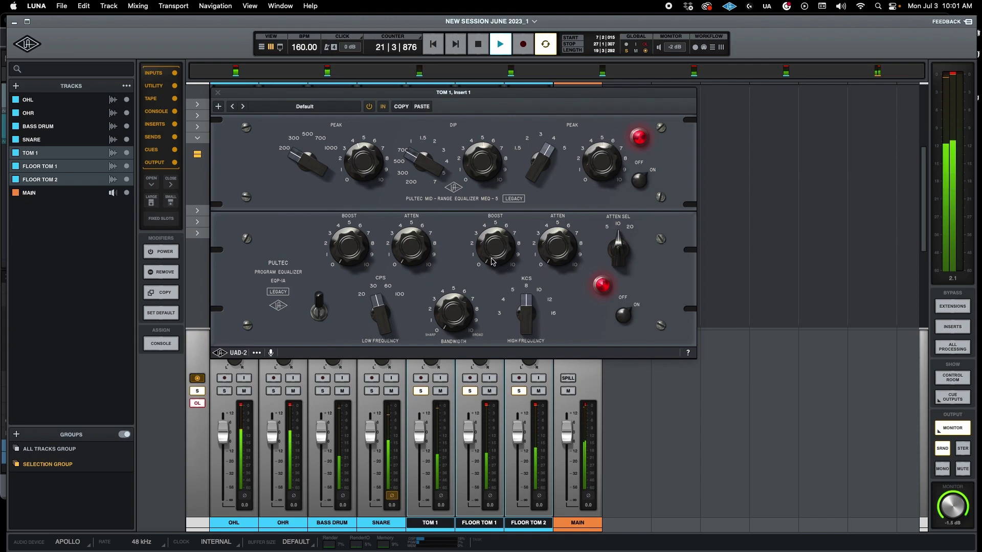
Step: Raise the toms' high-frequency boost at 8 KCS, compare against bypass, and close the enabled Pultec-Pro
{"action": "left_click_drag", "start_coordinate": [490, 262], "coordinate": [494, 251]}
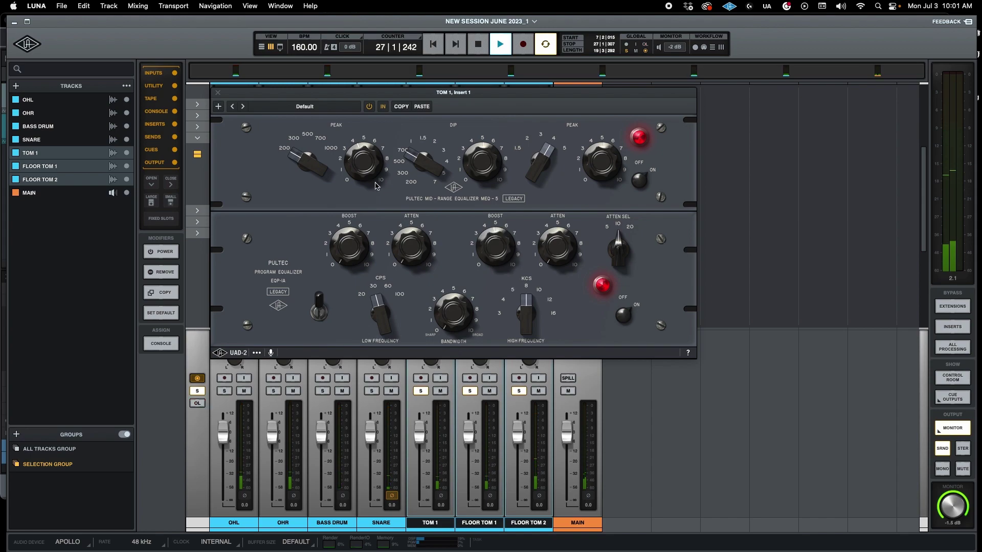
{"action": "left_click", "coordinate": [369, 106]}
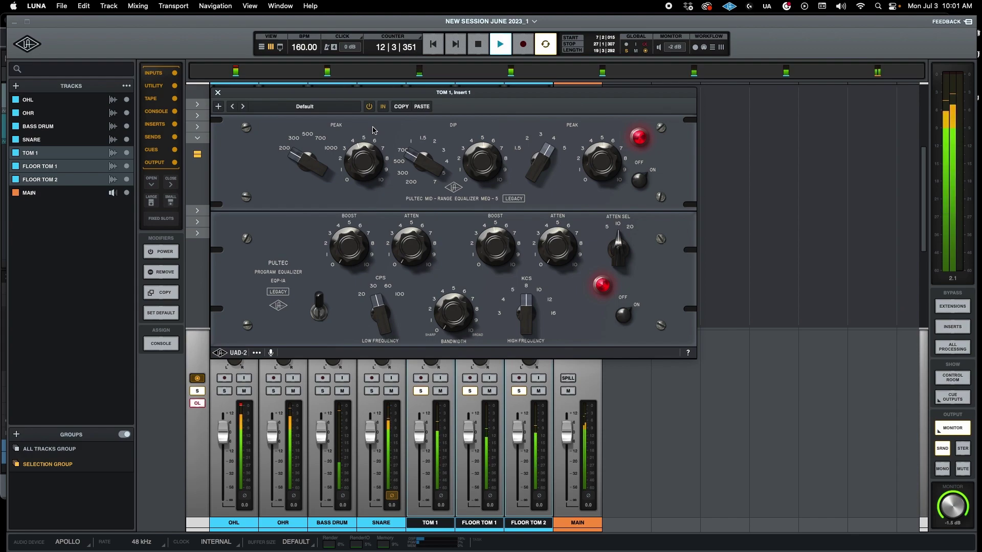
{"action": "left_click", "coordinate": [218, 93]}
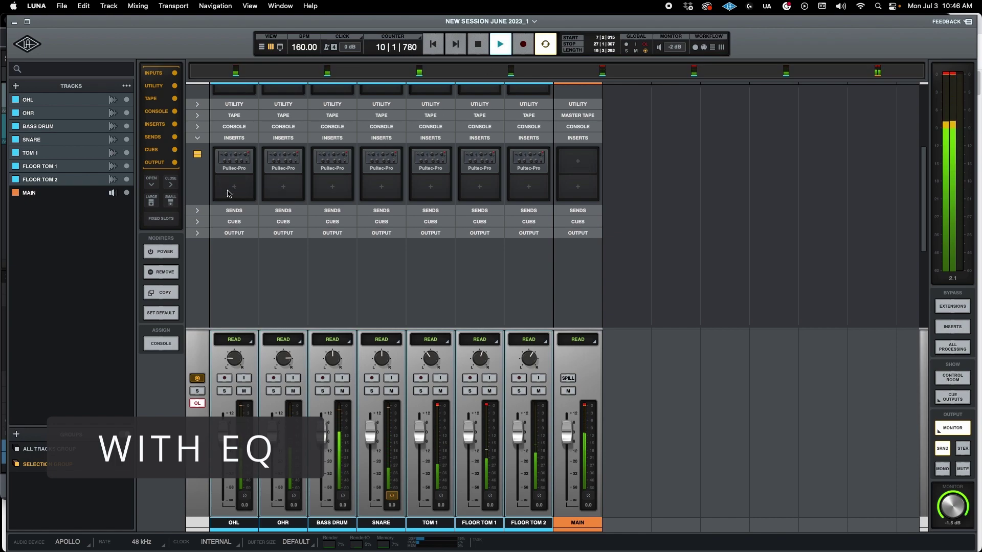
Step: Open the OHL track's Pultec-Pro with all drum tracks selected and reposition its window over the mixer
{"action": "mouse_move", "coordinate": [215, 170]}
{"action": "left_click", "coordinate": [225, 162]}
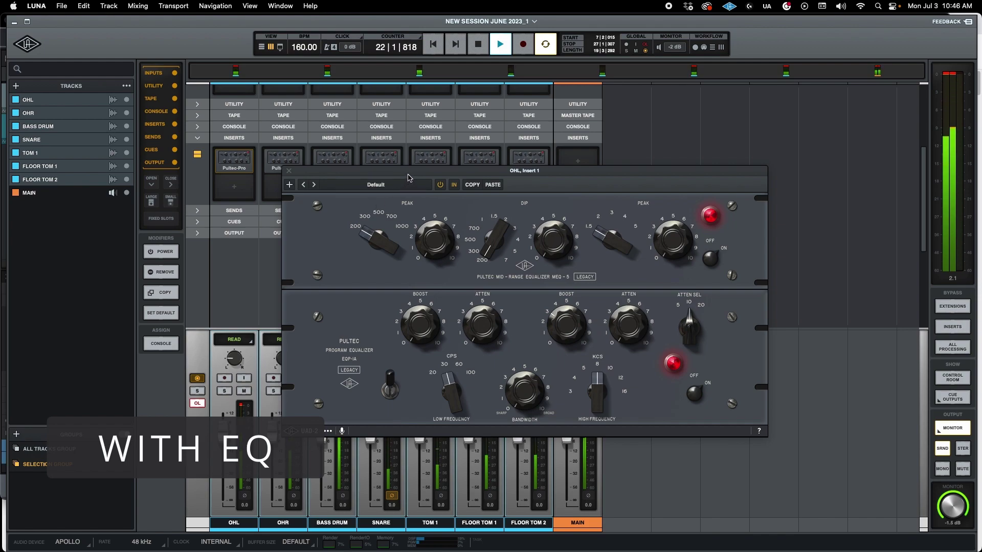
{"action": "left_click_drag", "start_coordinate": [408, 177], "coordinate": [421, 197]}
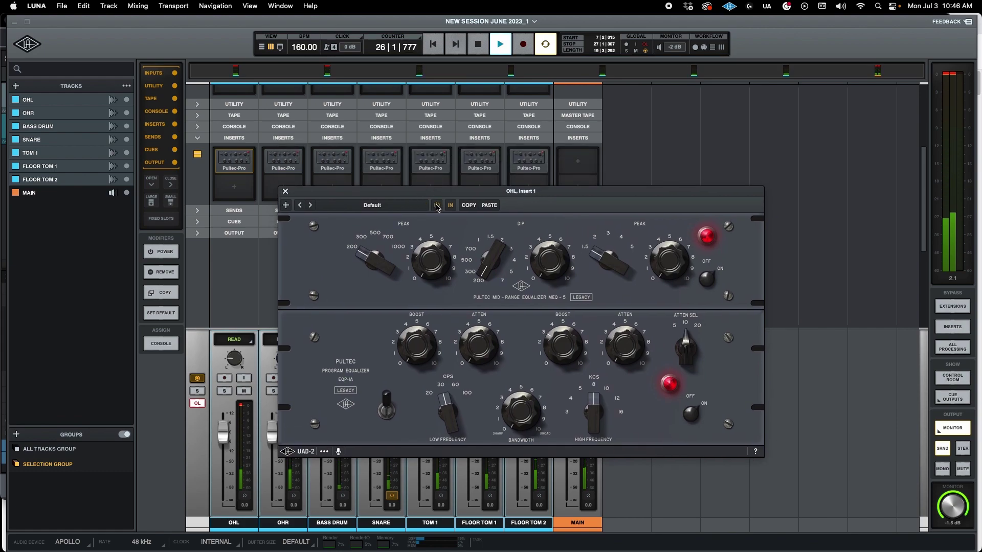